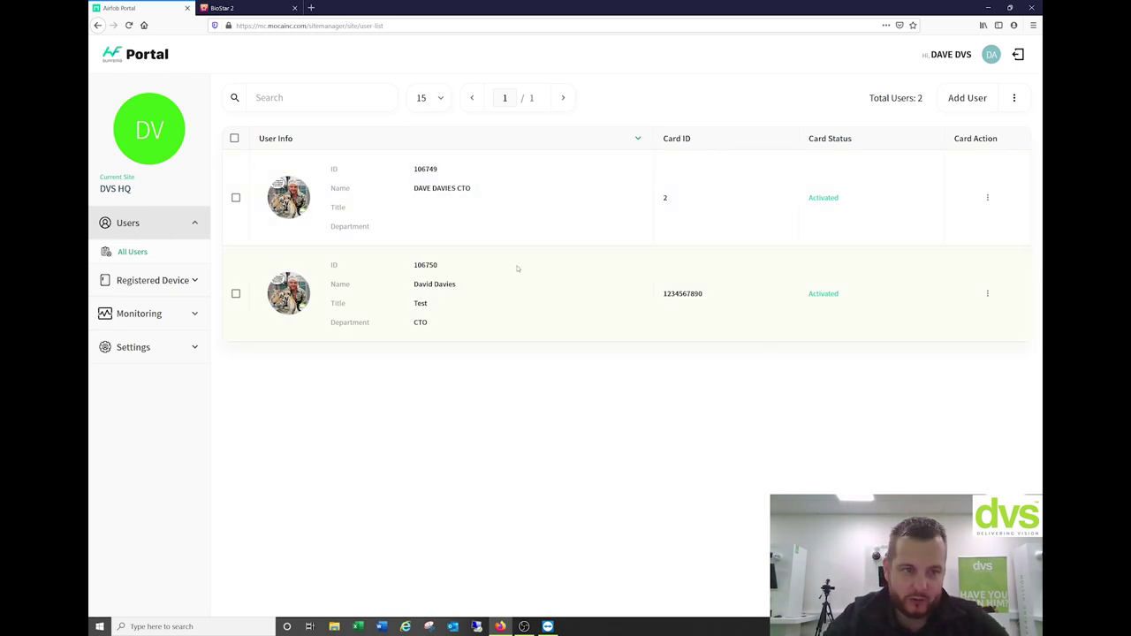
left_click(967, 98)
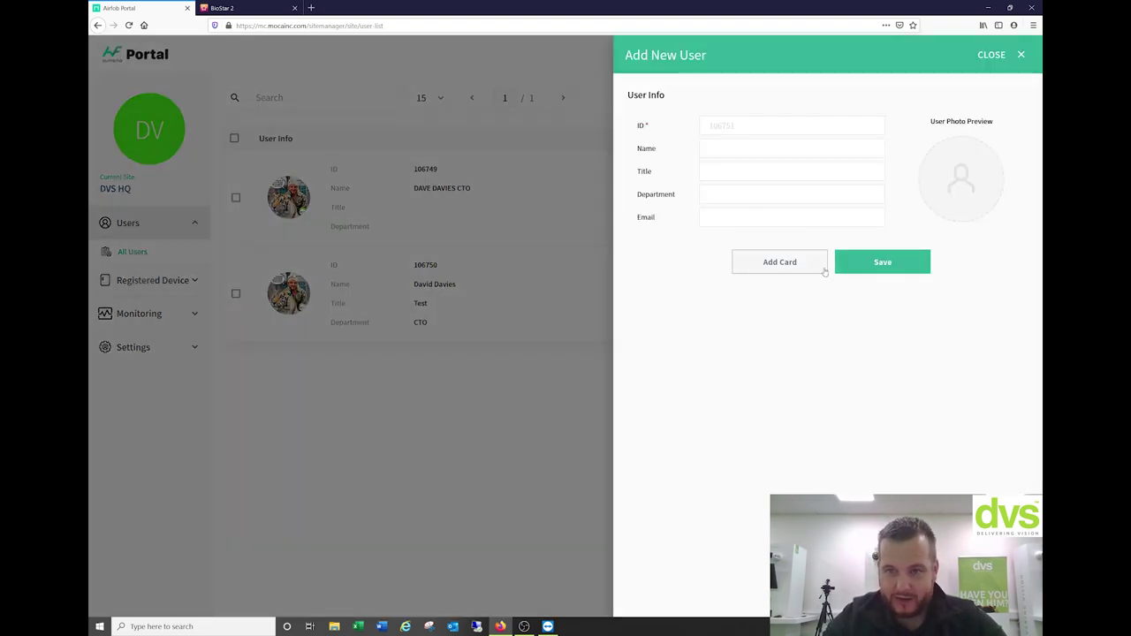
left_click(583, 239)
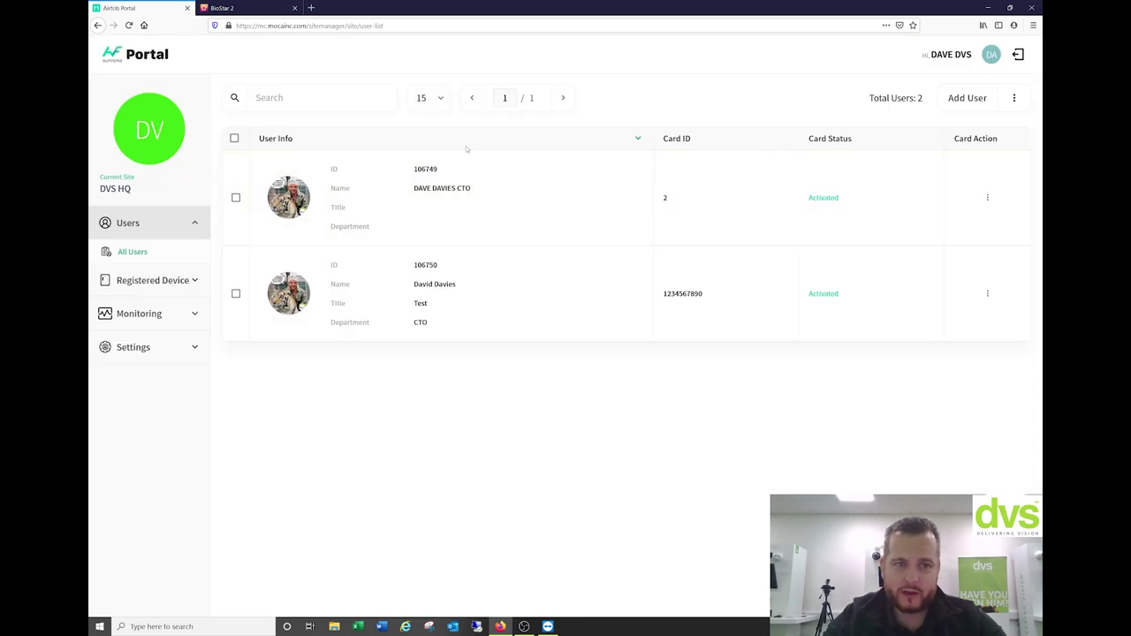
left_click(146, 279)
left_click(148, 283)
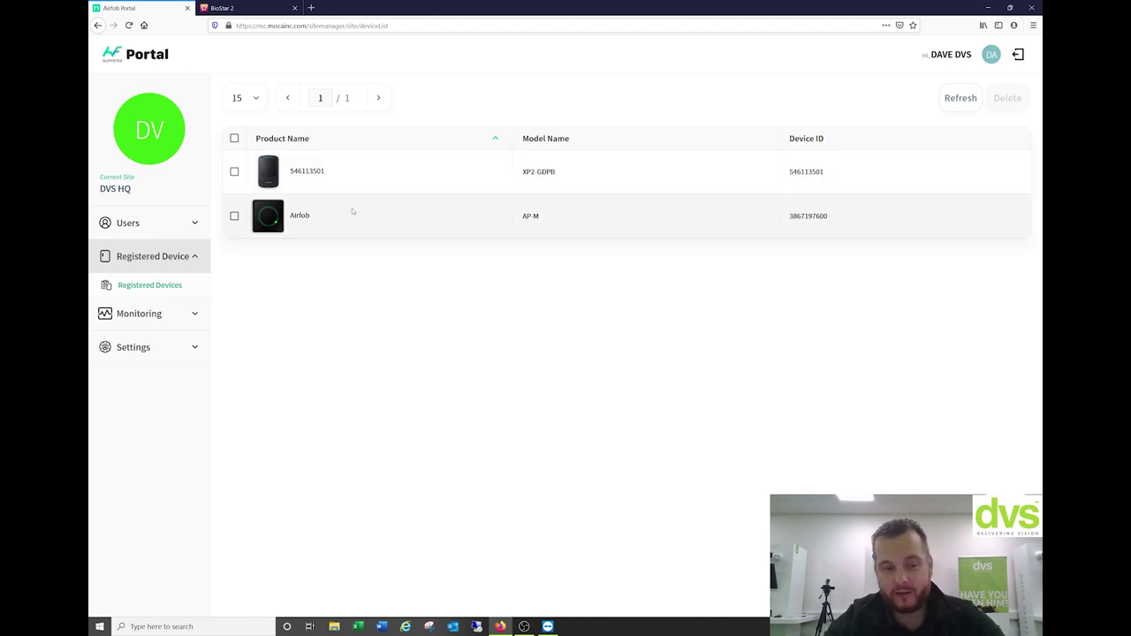
left_click(141, 314)
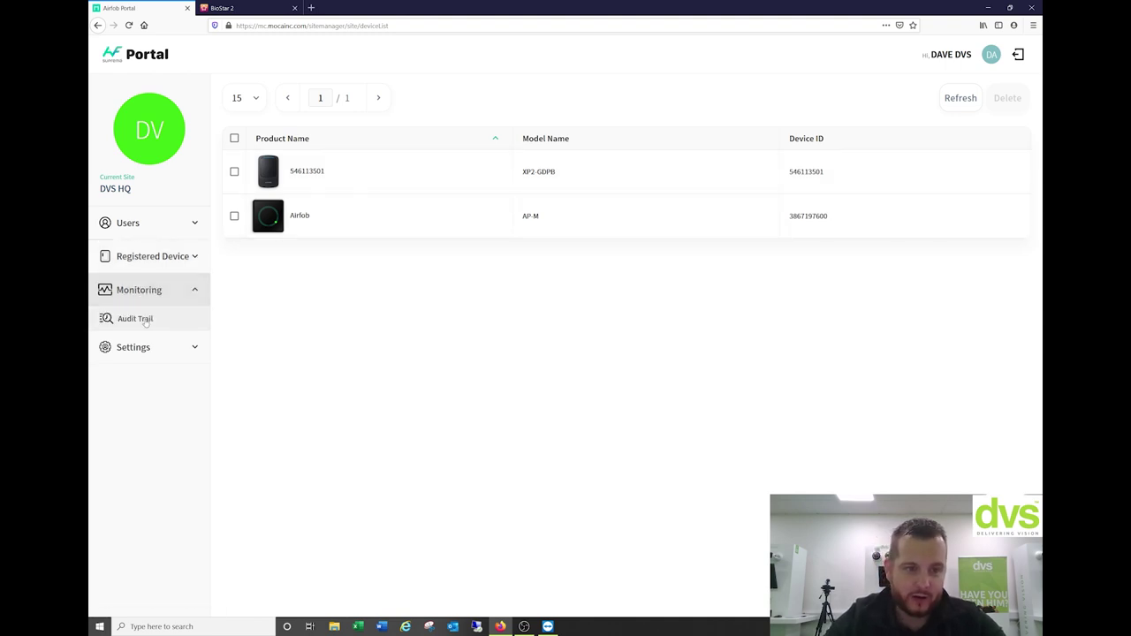
left_click(146, 300)
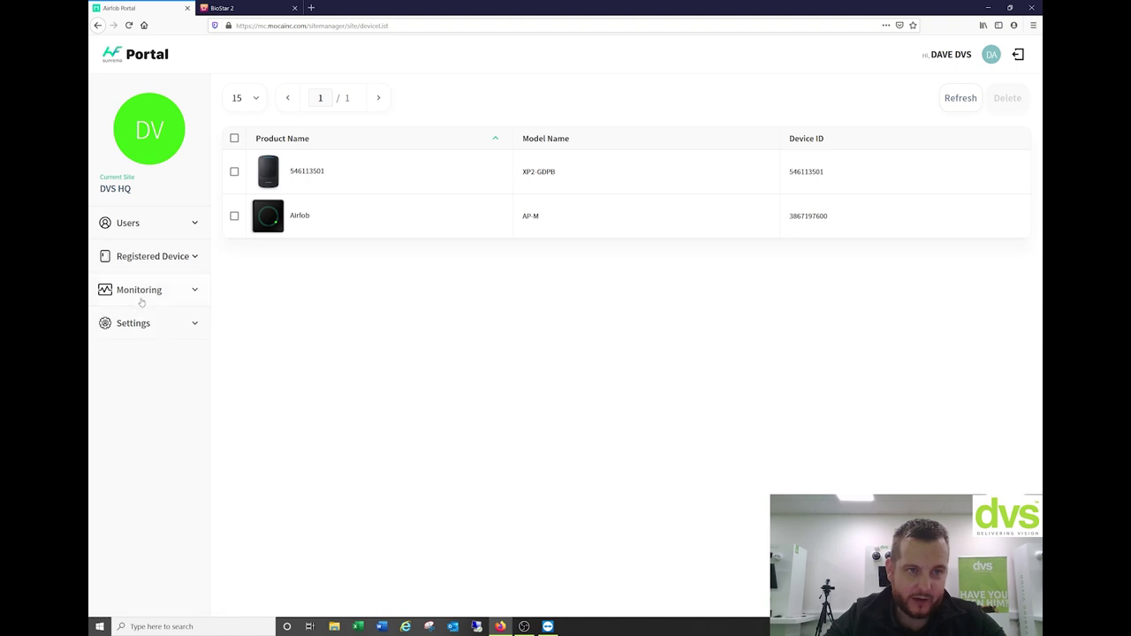
left_click(142, 293)
left_click(140, 318)
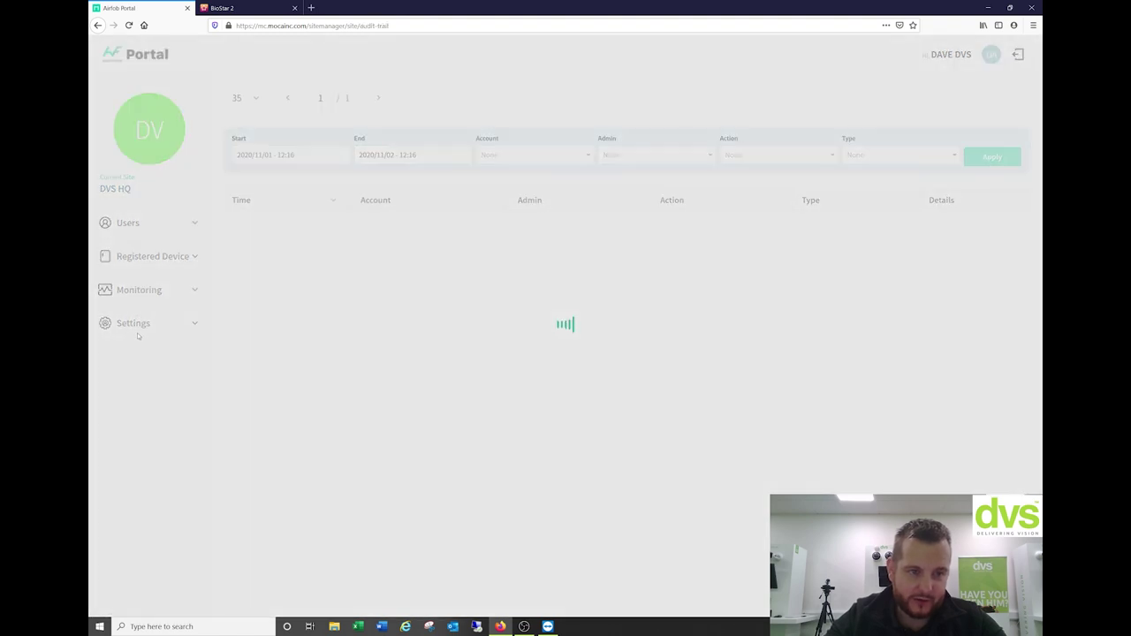
left_click(139, 334)
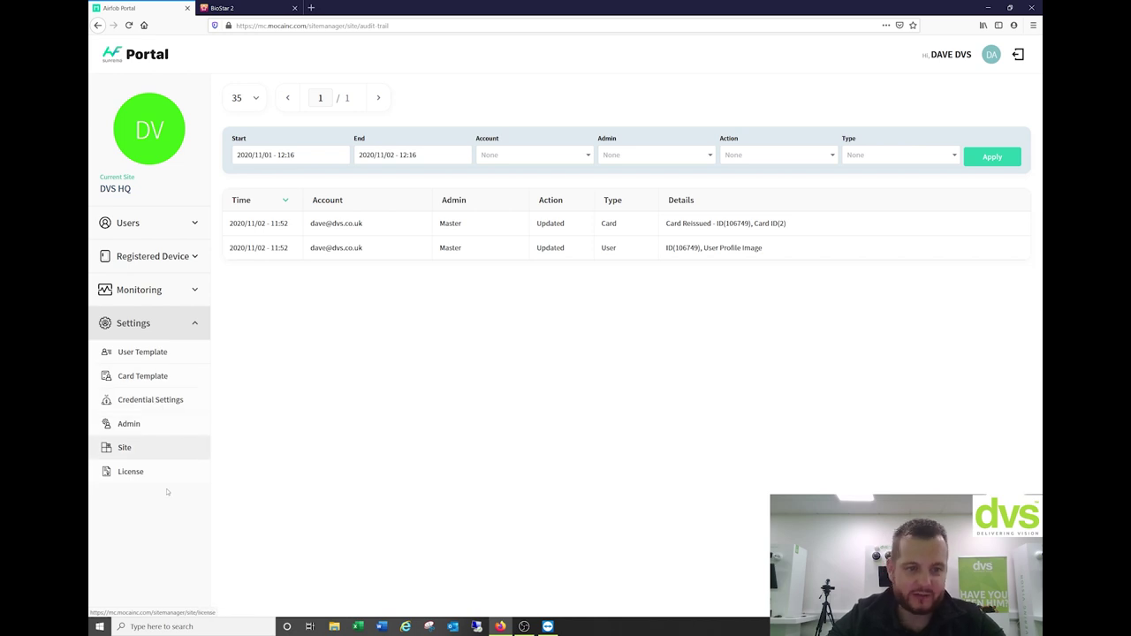
left_click(131, 224)
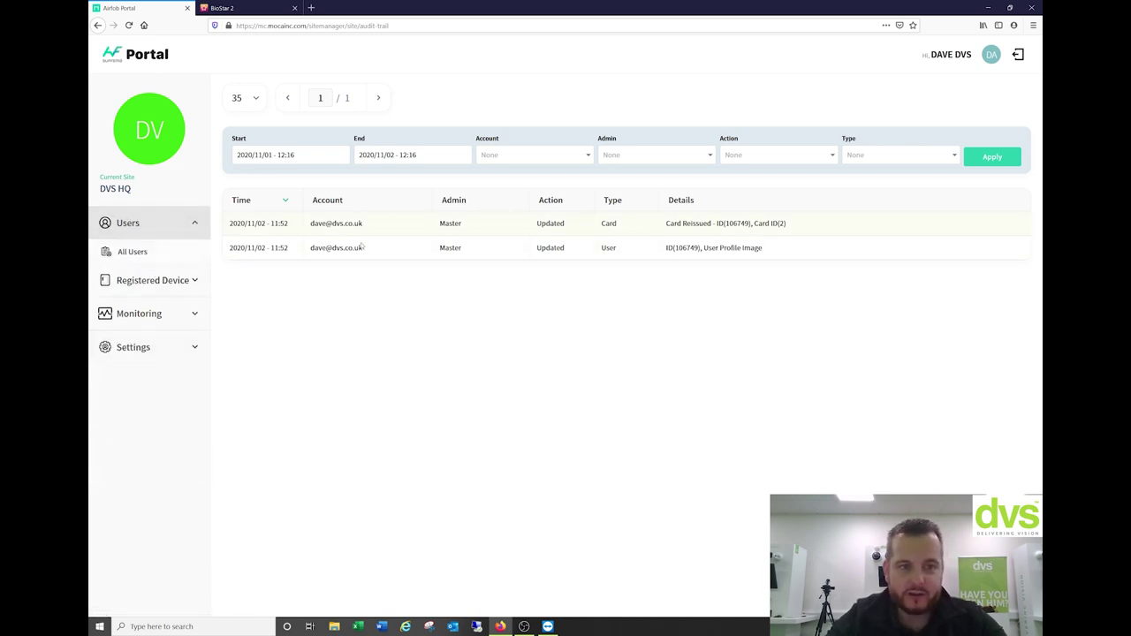
left_click(132, 224)
left_click(132, 225)
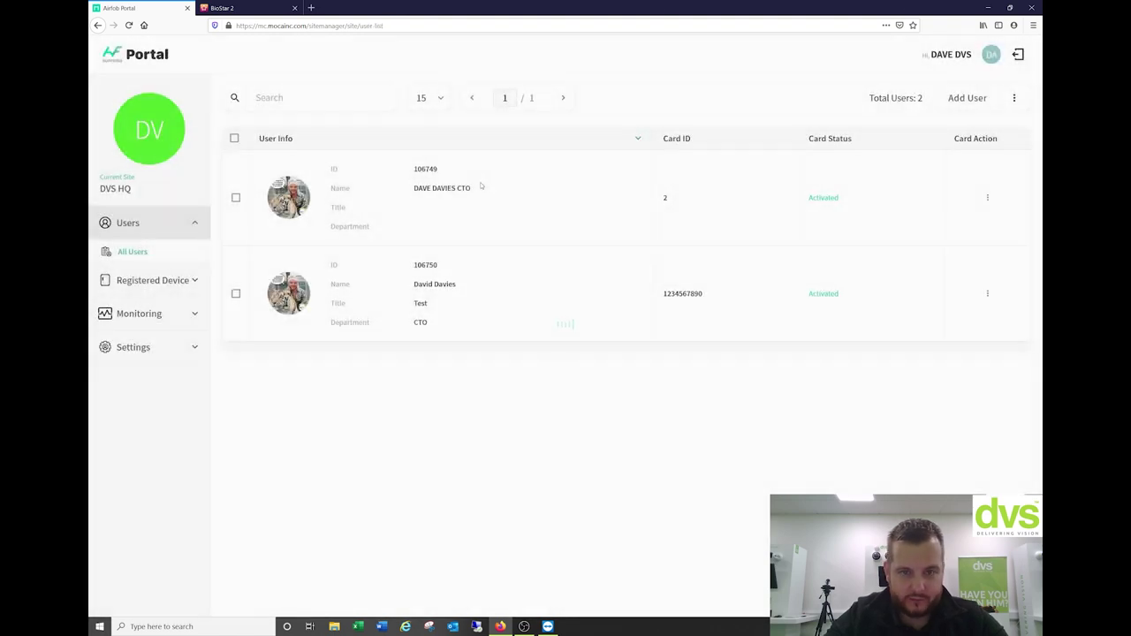
Review the first user's card actions and Edit User details unchanged, then go to BioStar 2
left_click(987, 197)
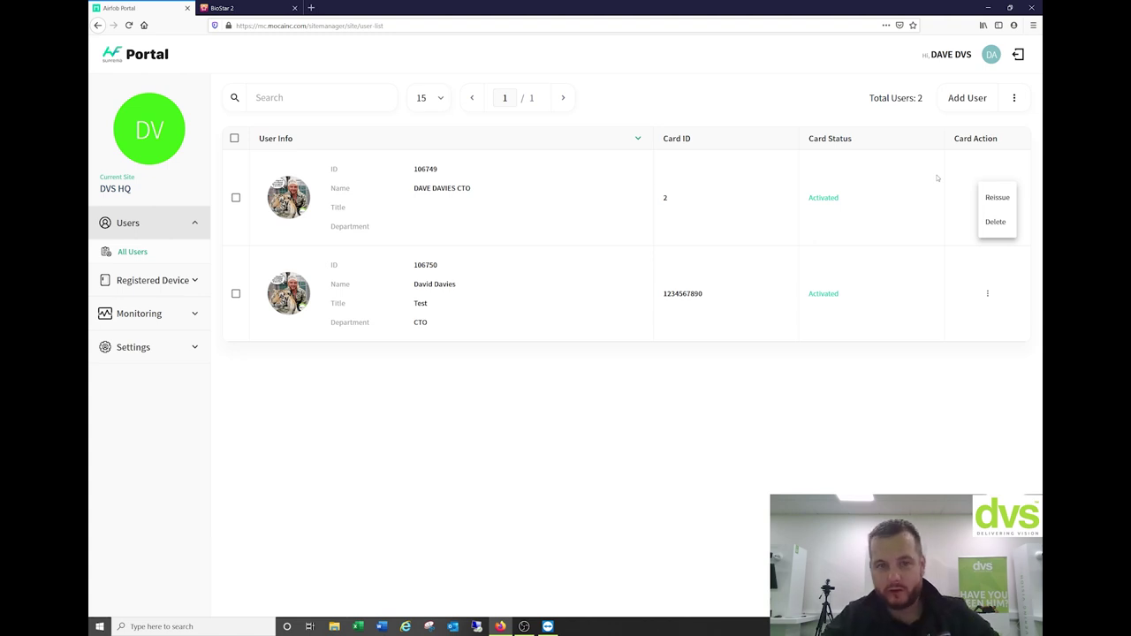
left_click(302, 195)
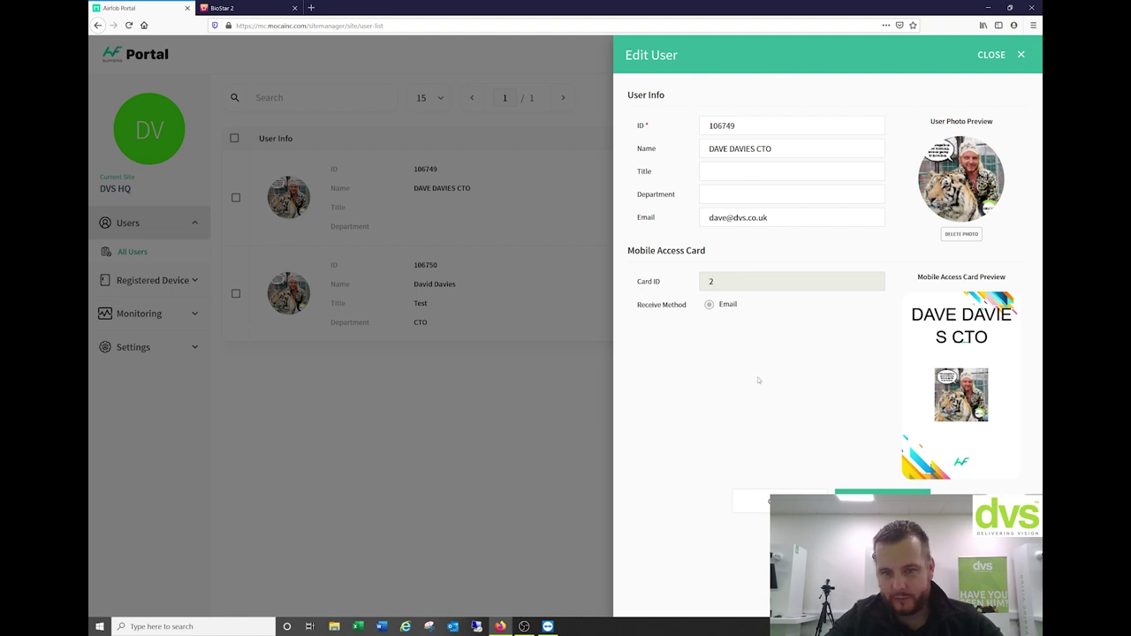
left_click(1020, 55)
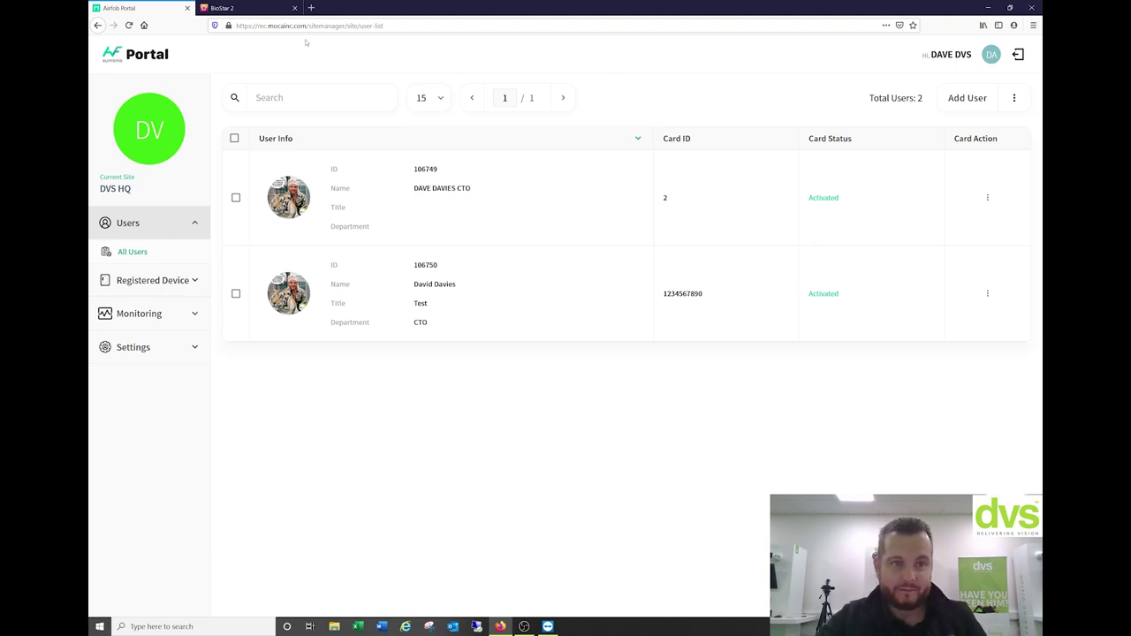
left_click(235, 8)
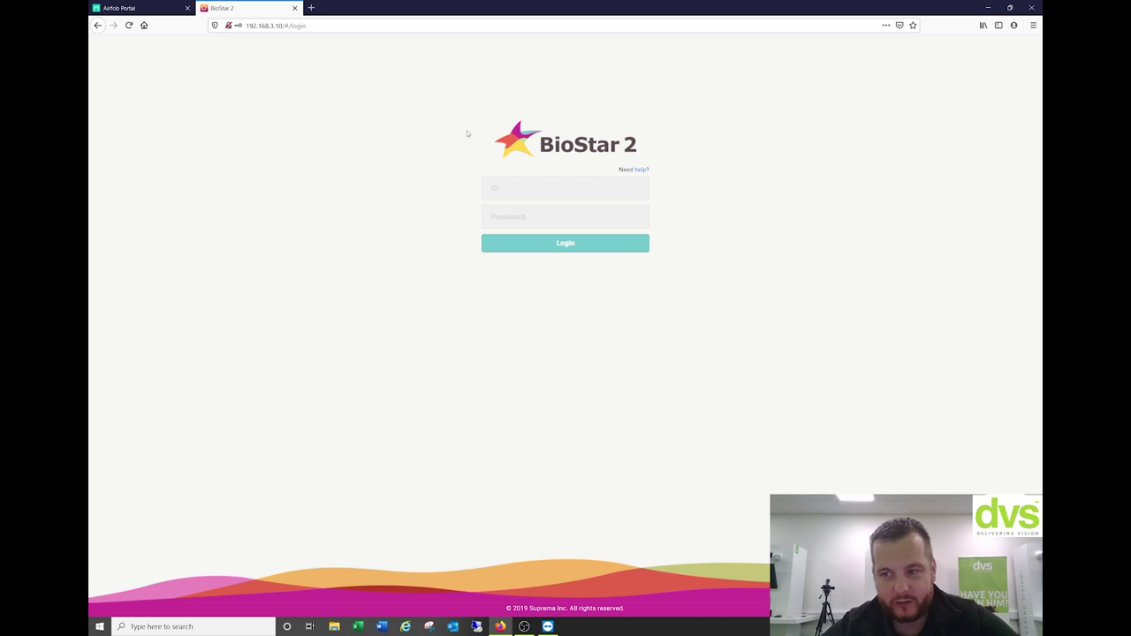
Log in to BioStar 2 with ID 'admin' and the saved password
left_click(567, 183)
type("admin")
key("Tab")
key("Down")
key("Return")
key("Return")
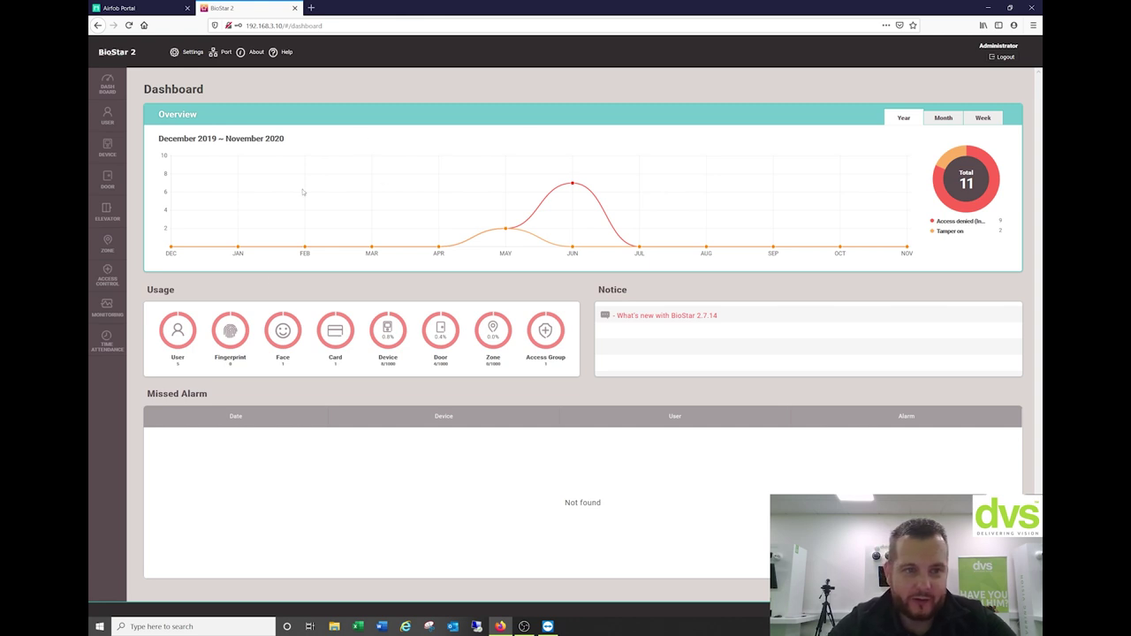
left_click(943, 119)
left_click(903, 121)
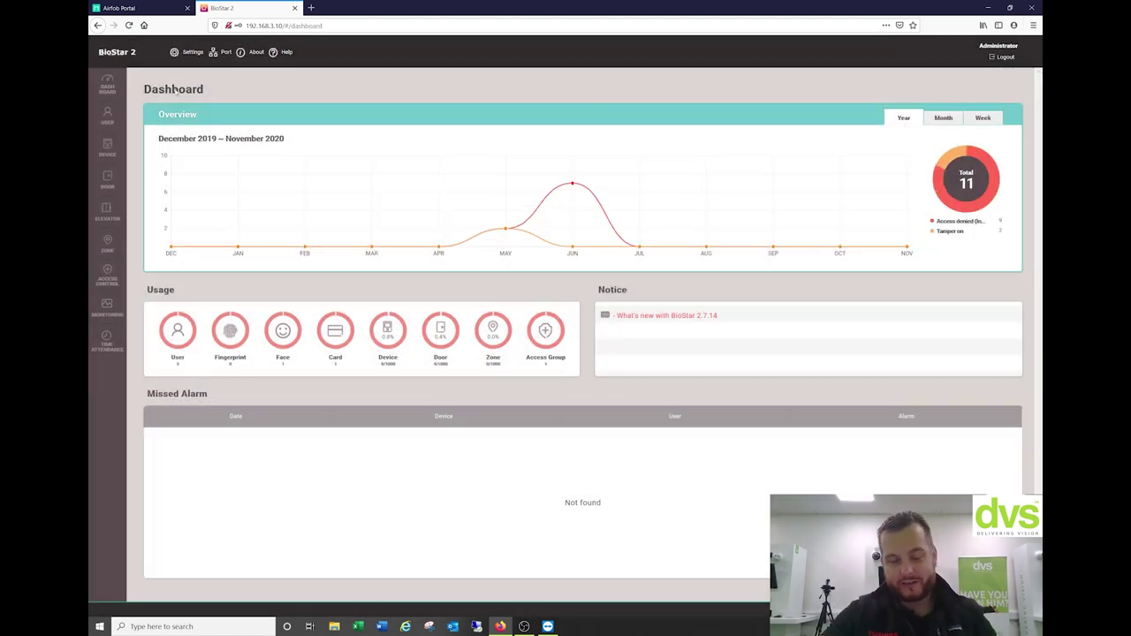
left_click(223, 52)
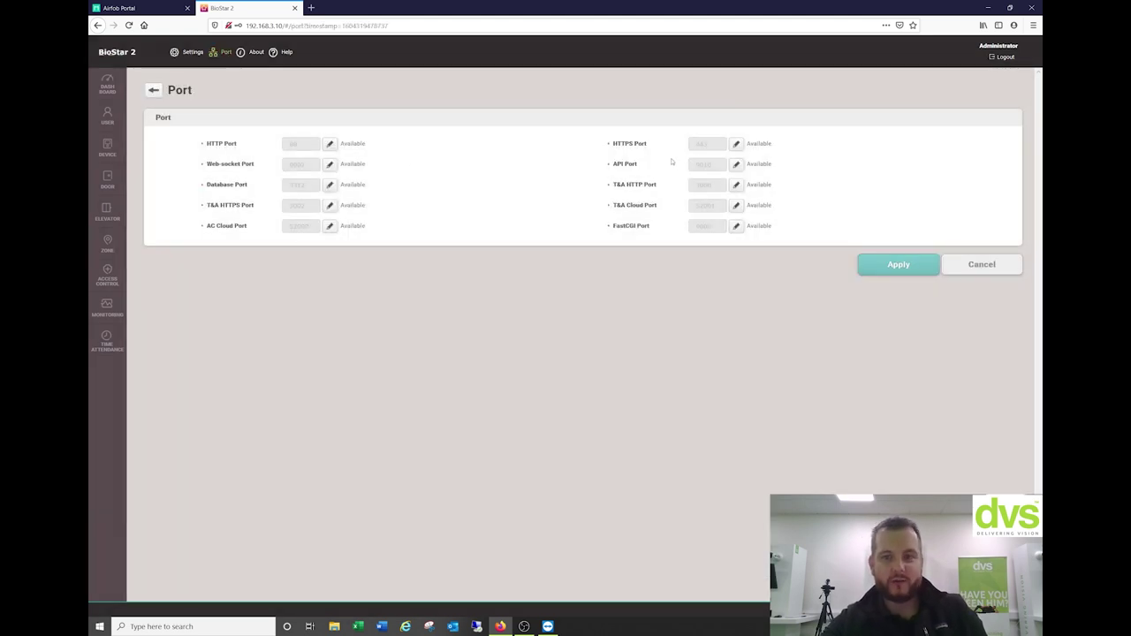
left_click(224, 51)
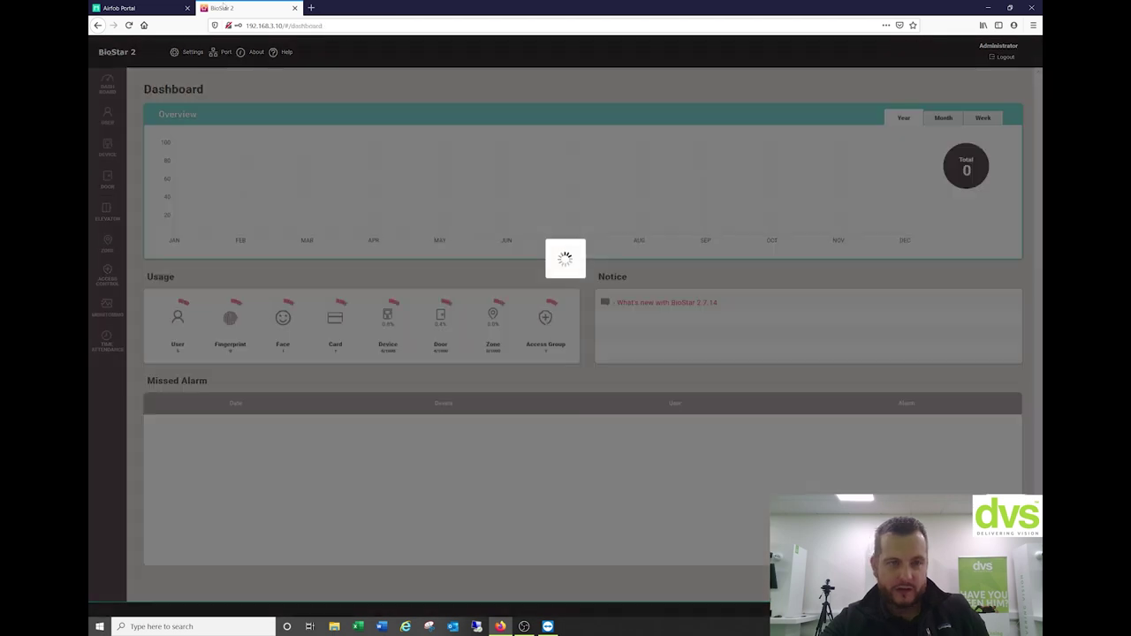
left_click(253, 52)
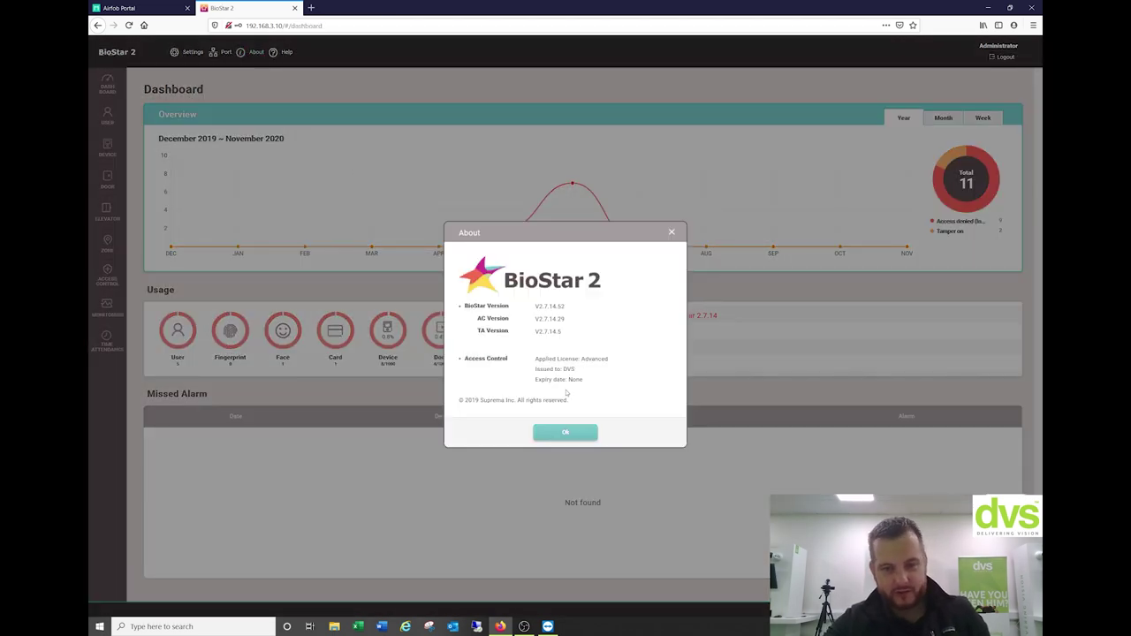
left_click(670, 232)
left_click(286, 52)
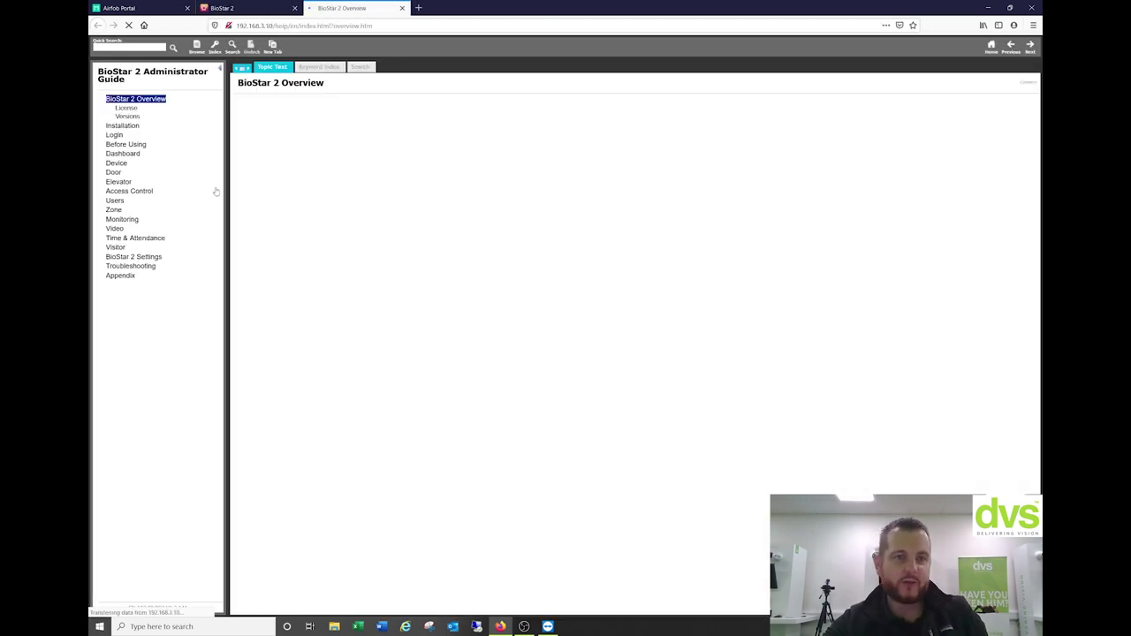
left_click(402, 8)
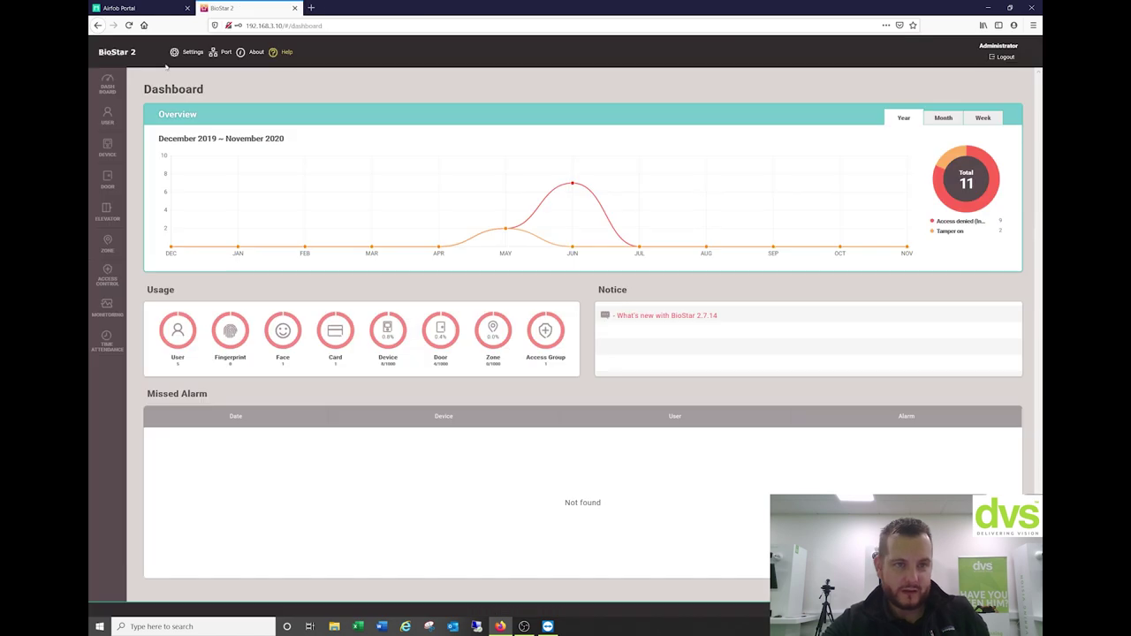
Filter the User list to the DVS HQ group and open its only user's details
left_click(175, 52)
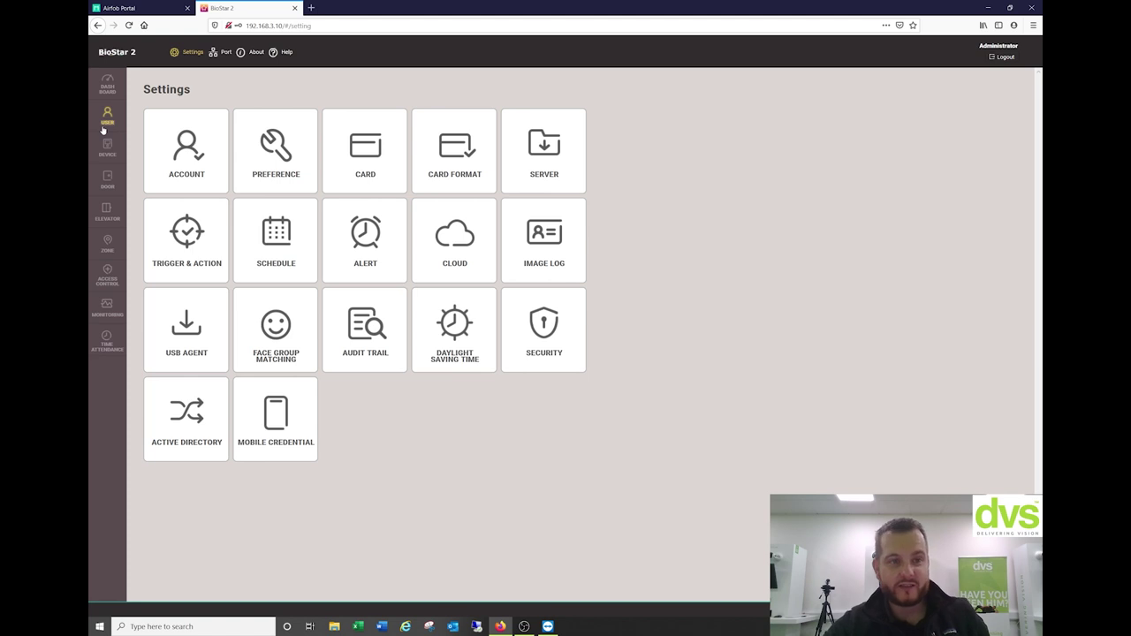
left_click(107, 85)
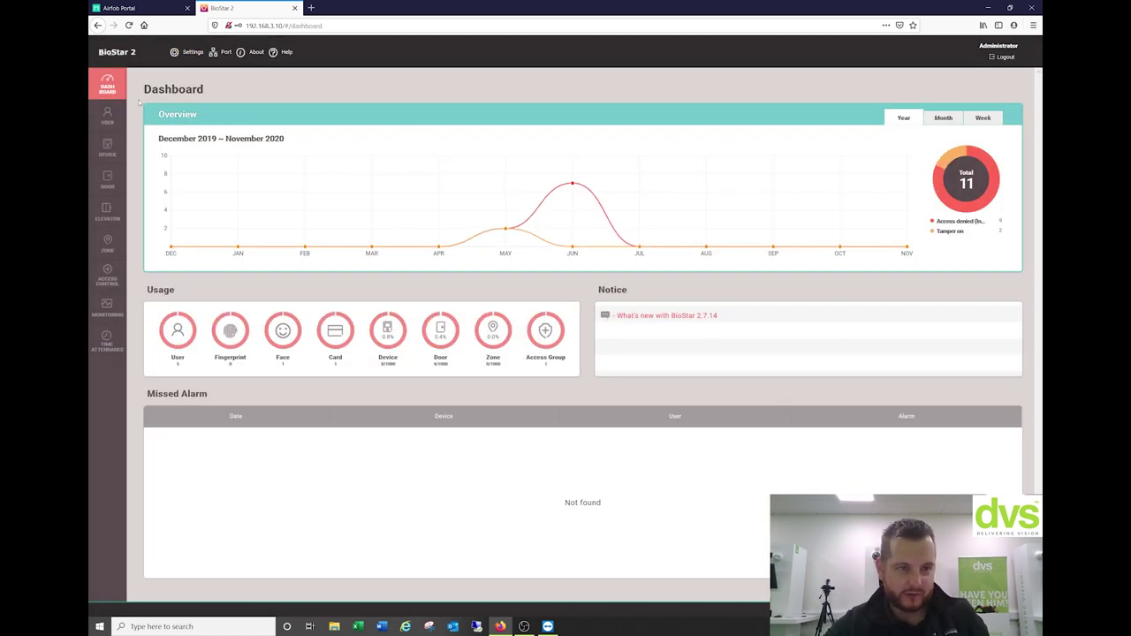
left_click(107, 115)
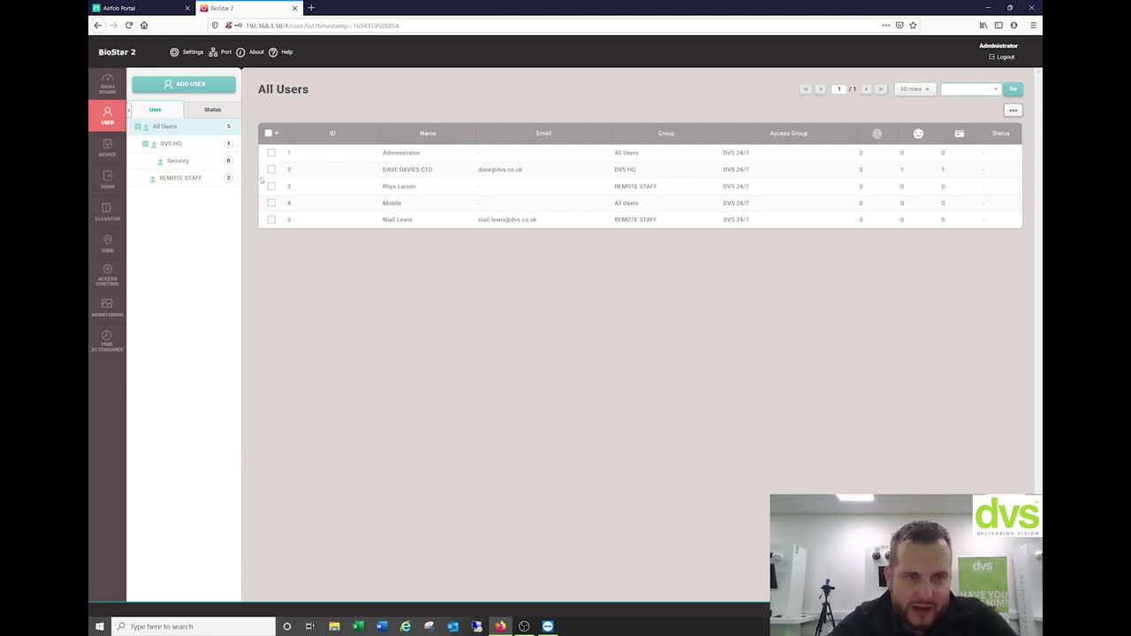
left_click(186, 148)
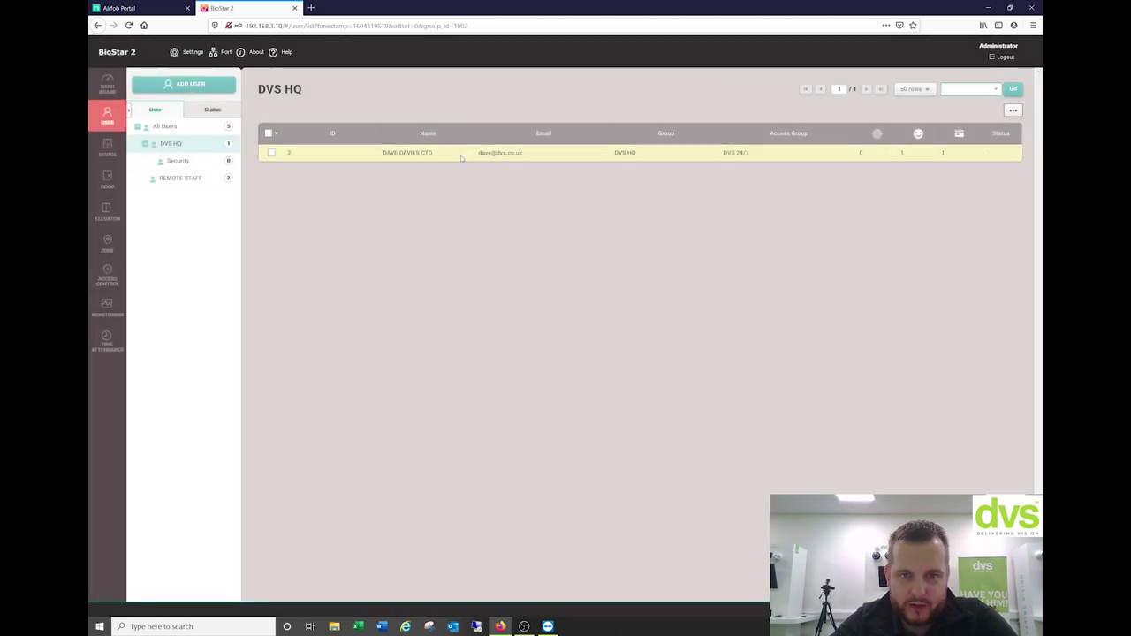
left_click(408, 153)
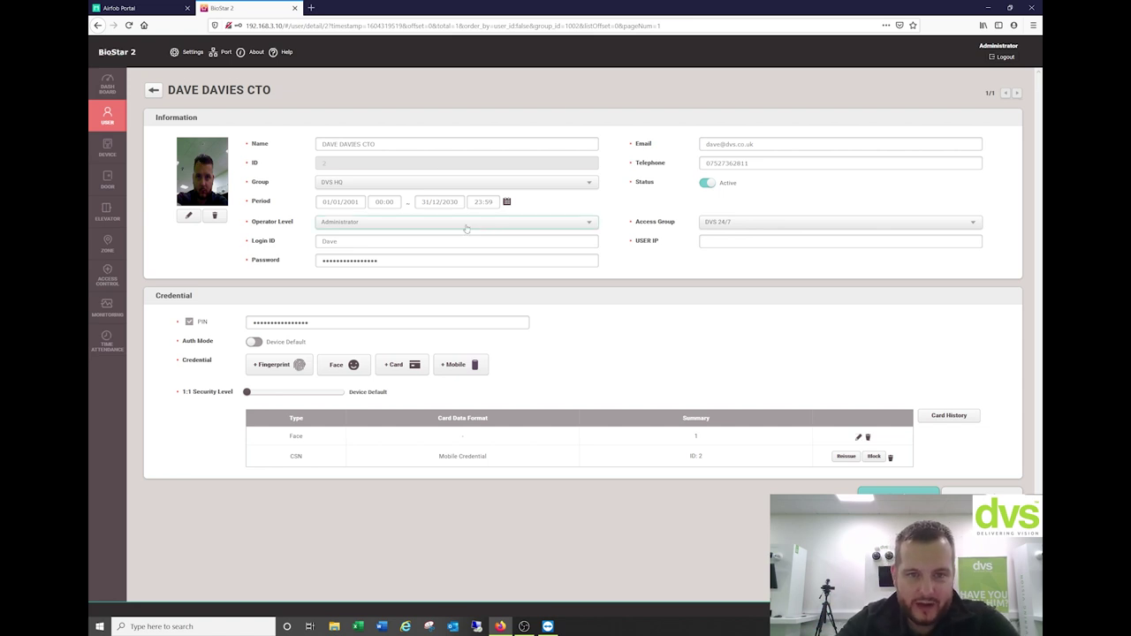
left_click(377, 183)
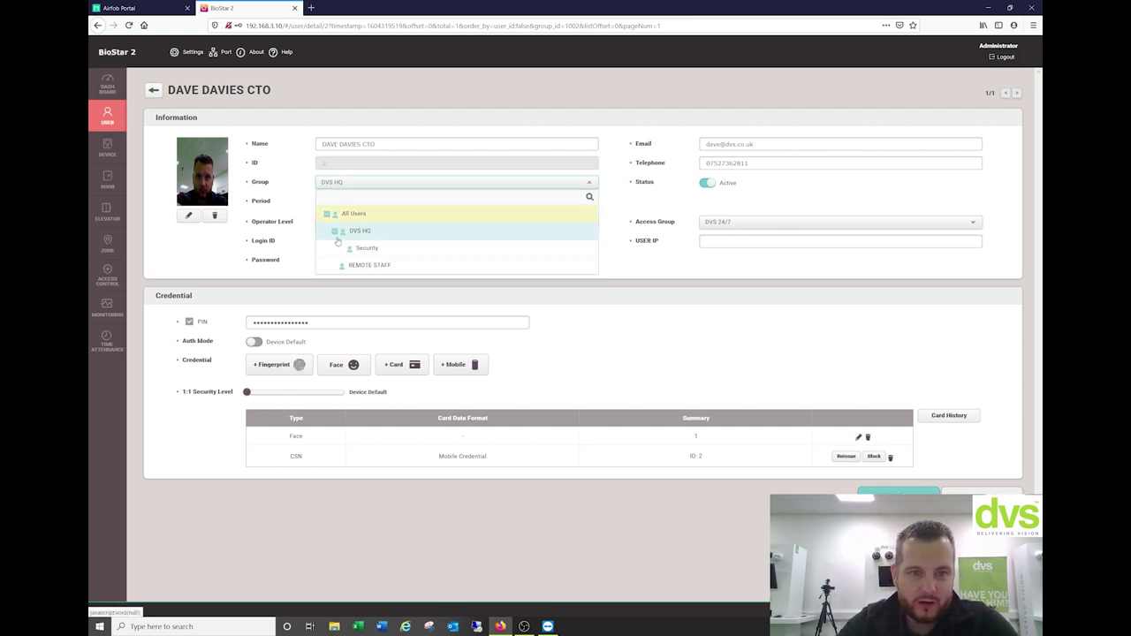
left_click(313, 155)
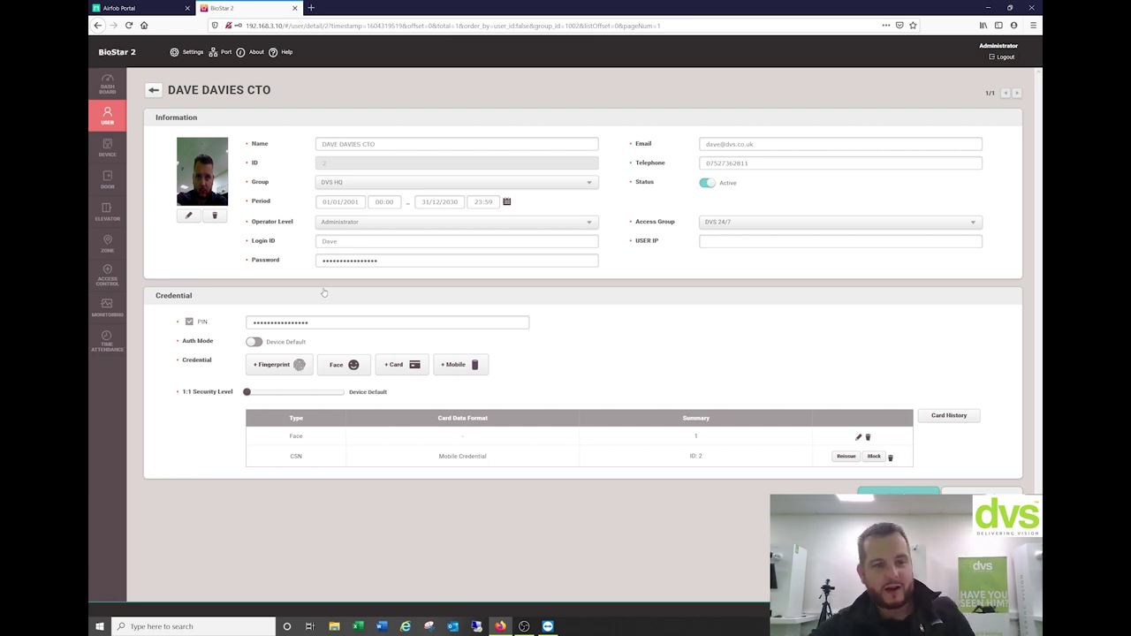
left_click(255, 343)
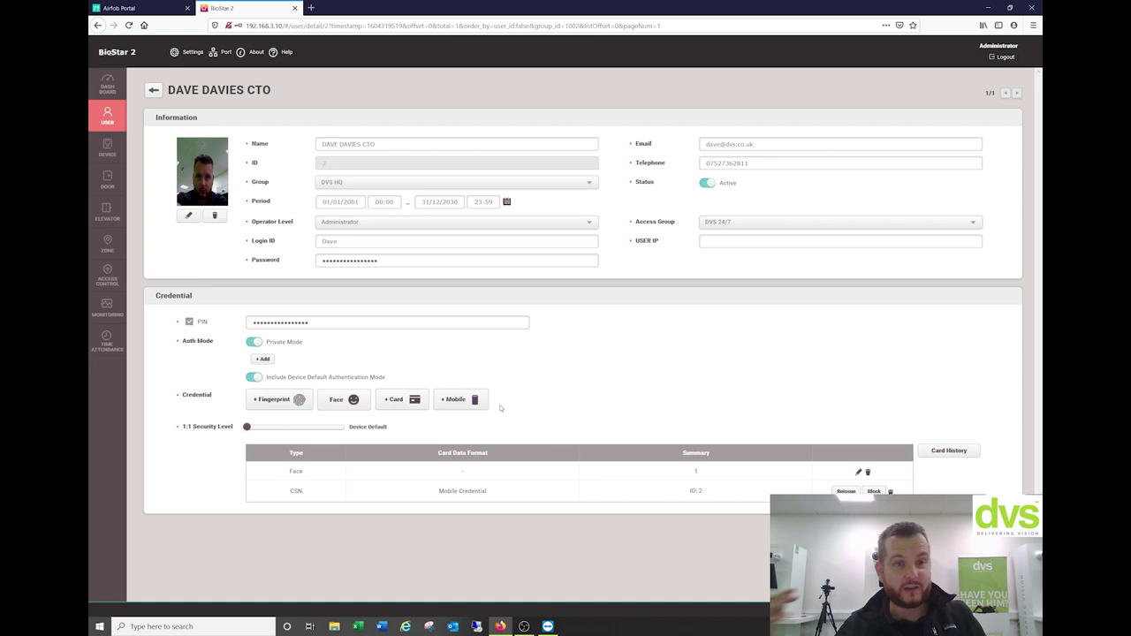
left_click(256, 378)
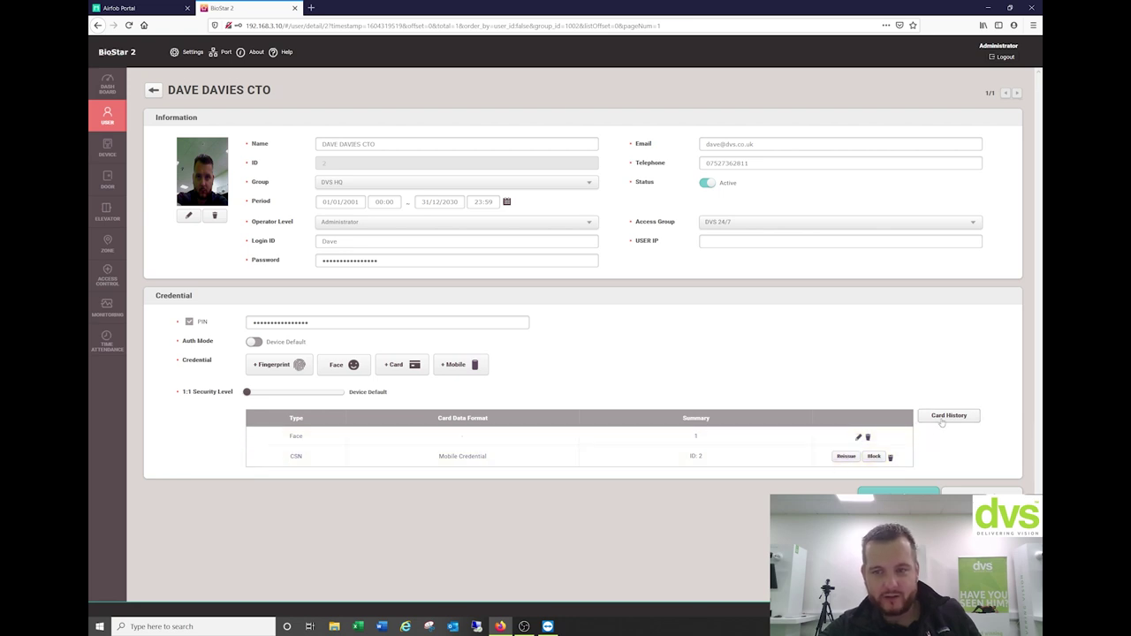
Review the user's card history (one mobile credential, card ID 2, 17/06/2020) and close it
left_click(935, 419)
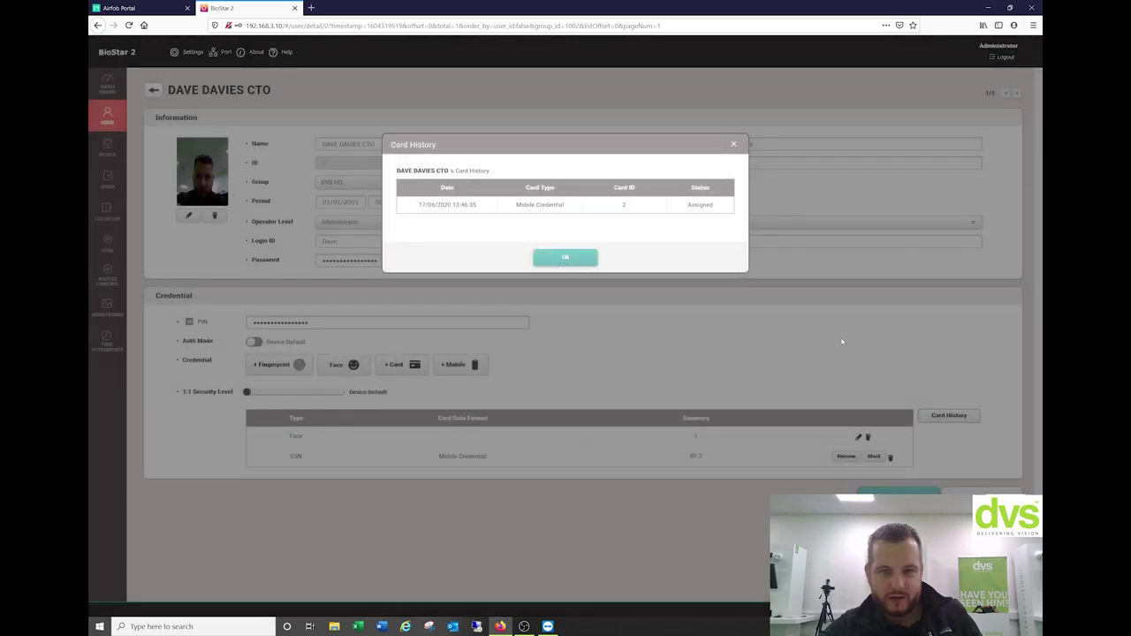
left_click(572, 257)
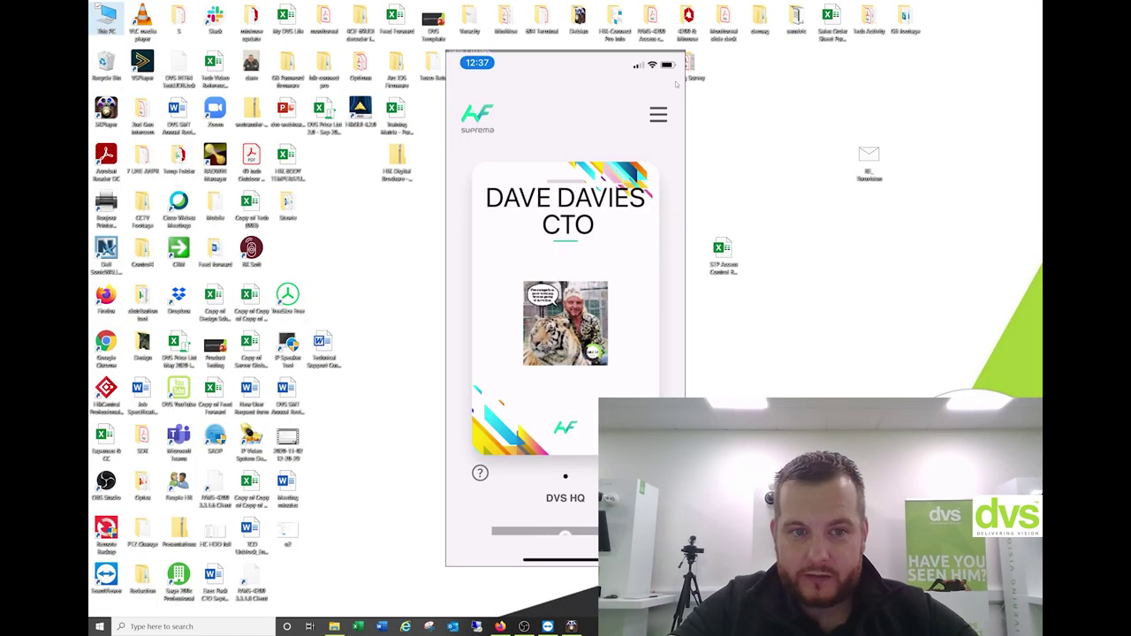
Maximize the phone-mirror window showing the Airfob Pass DVS HQ credential
left_click(664, 55)
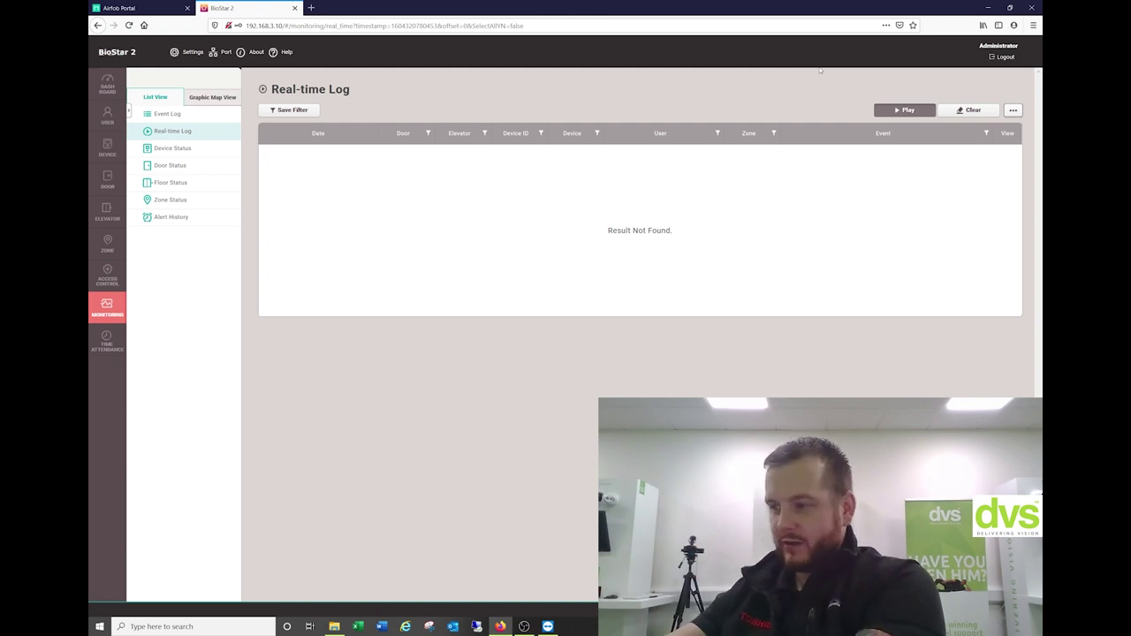
Start the Real-time Log stream to watch face authentication and door unlock/lock events
left_click(903, 110)
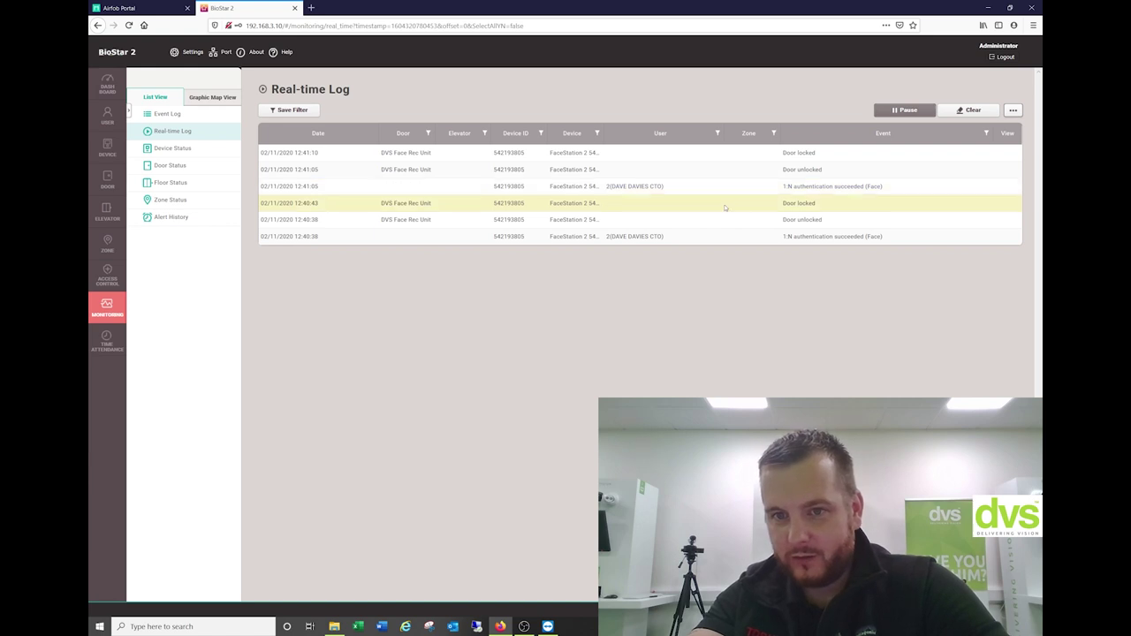
right_click(631, 187)
left_click(595, 182)
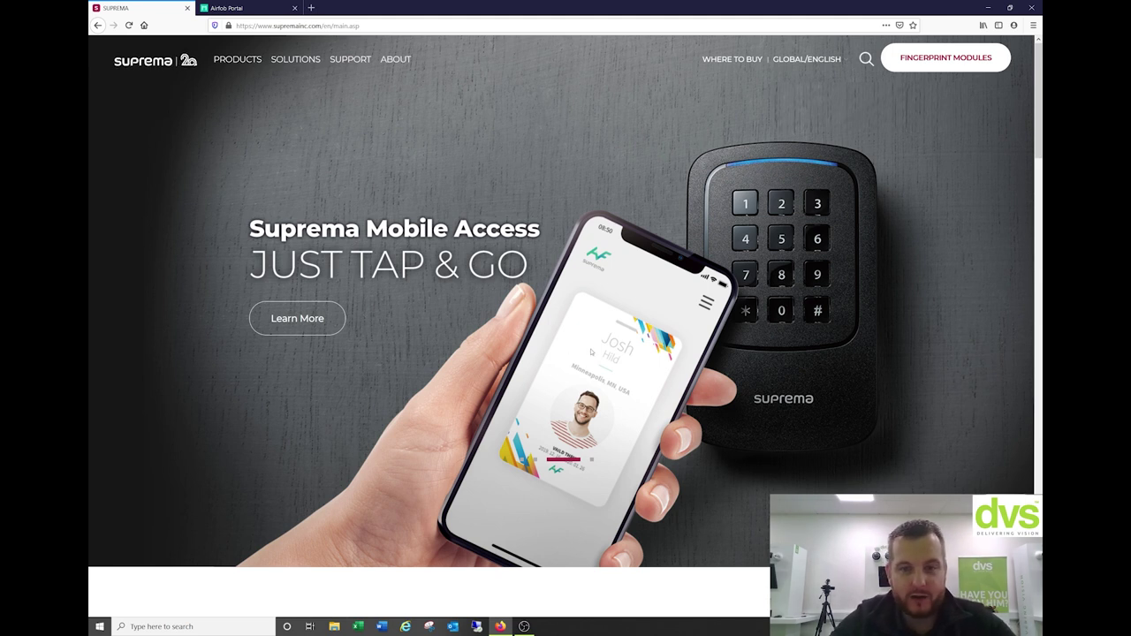
Go through the PRODUCTS > Hardware menu to the Biometric Readers listing
mouse_move(239, 64)
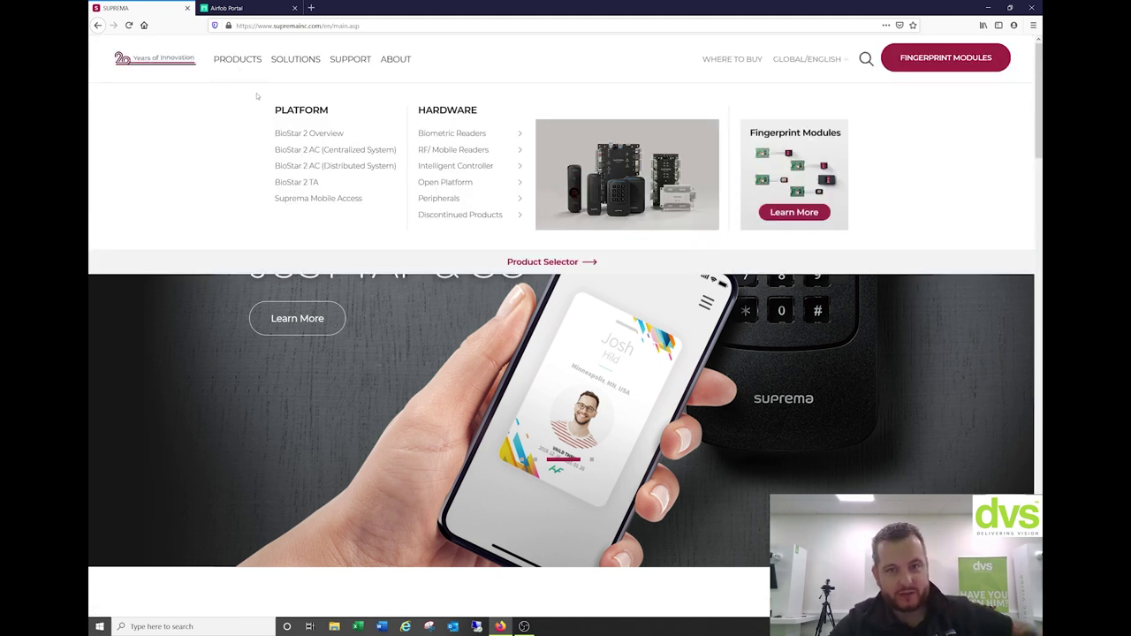
mouse_move(448, 137)
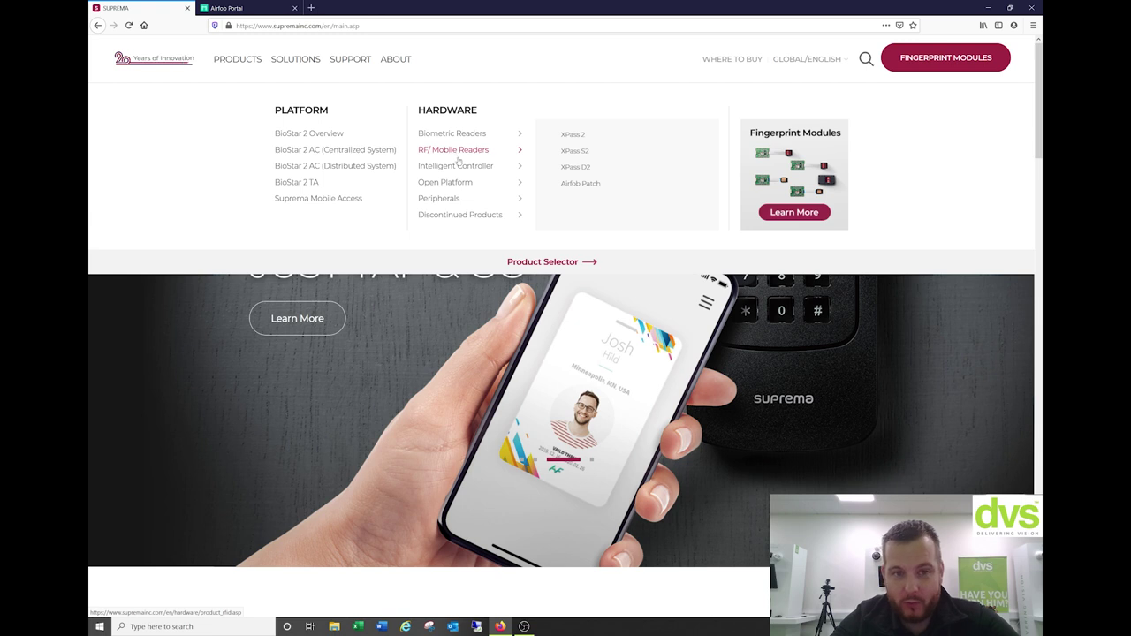
mouse_move(458, 203)
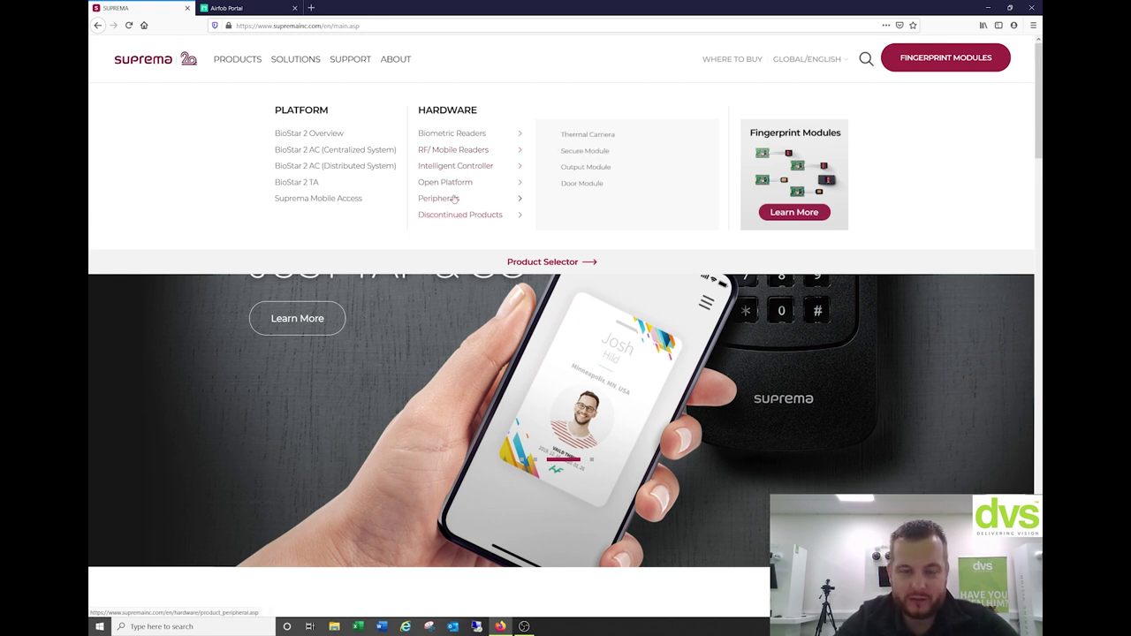
left_click(454, 134)
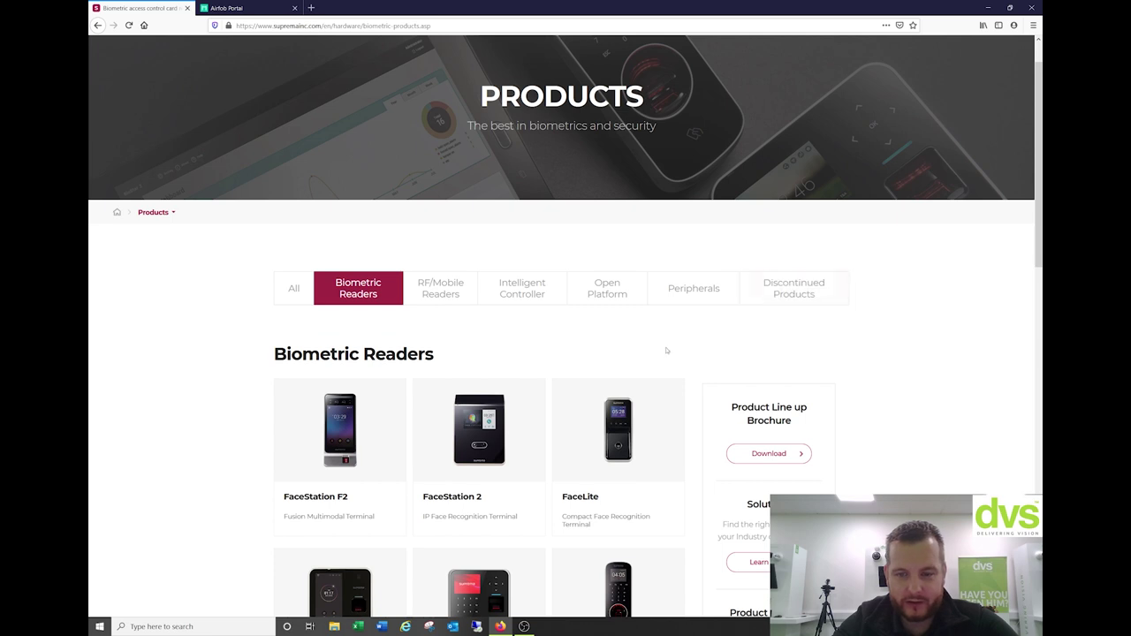
Scroll through the biometric readers, then switch to RF/Mobile Readers to find the Airfob Patch
scroll(667, 349, "down", 2)
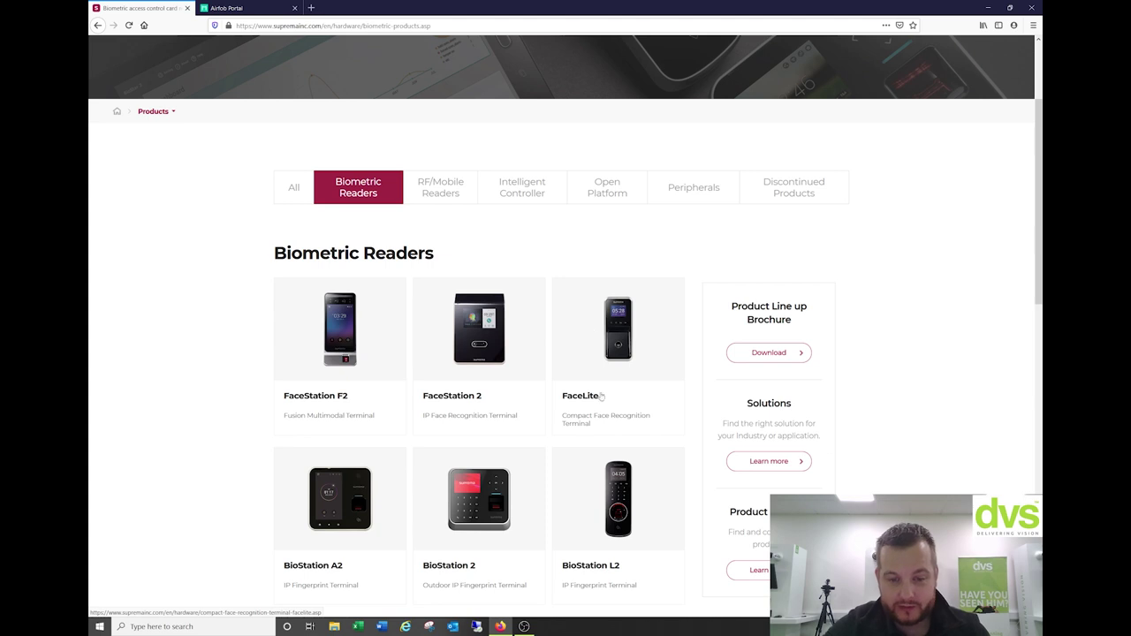
scroll(628, 362, "down", 1)
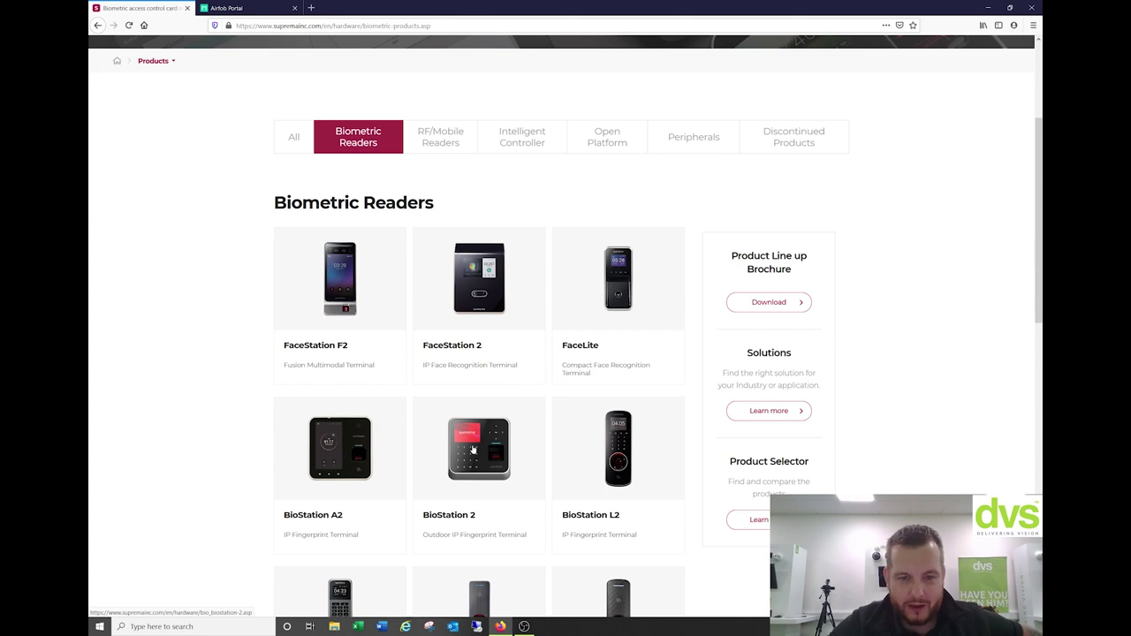
scroll(484, 461, "down", 1)
scroll(655, 430, "down", 1)
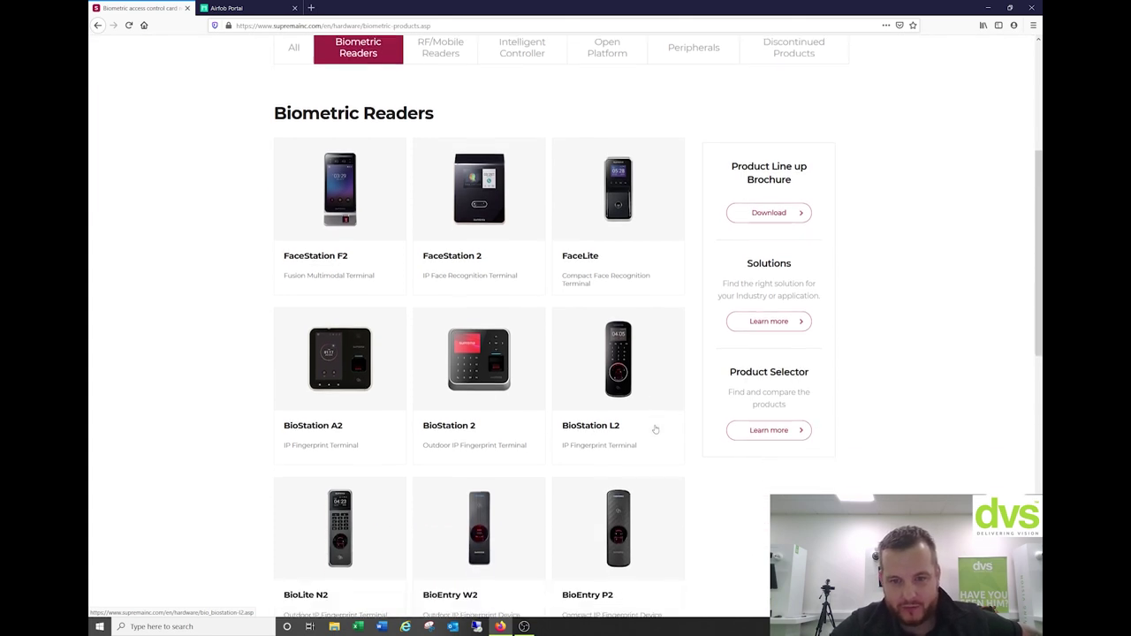
scroll(655, 430, "down", 4)
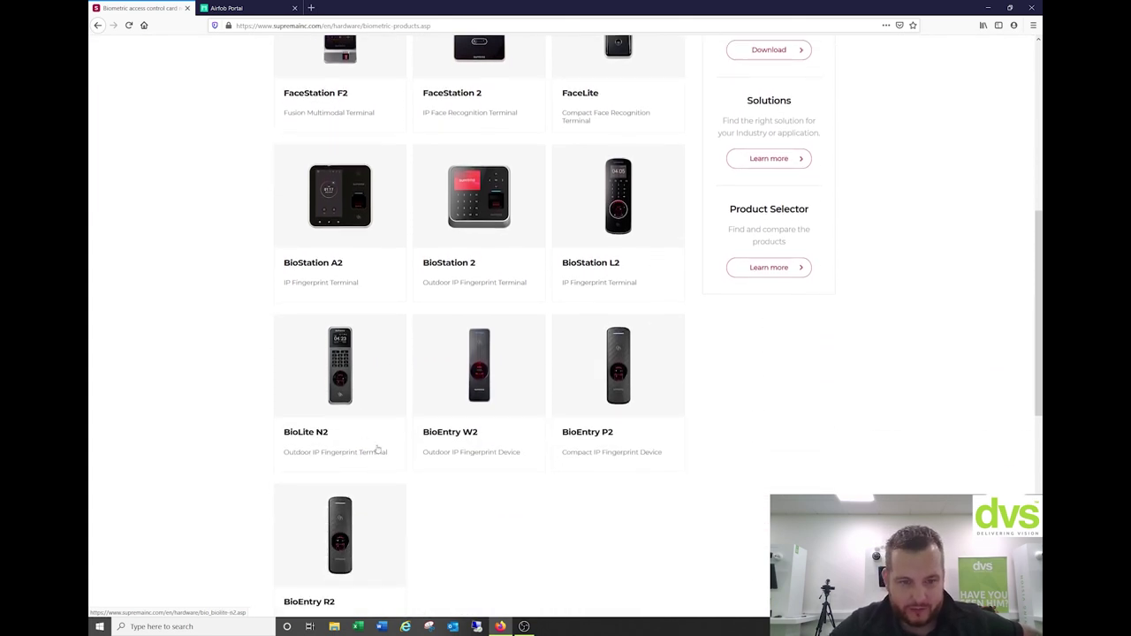
scroll(469, 560, "down", 2)
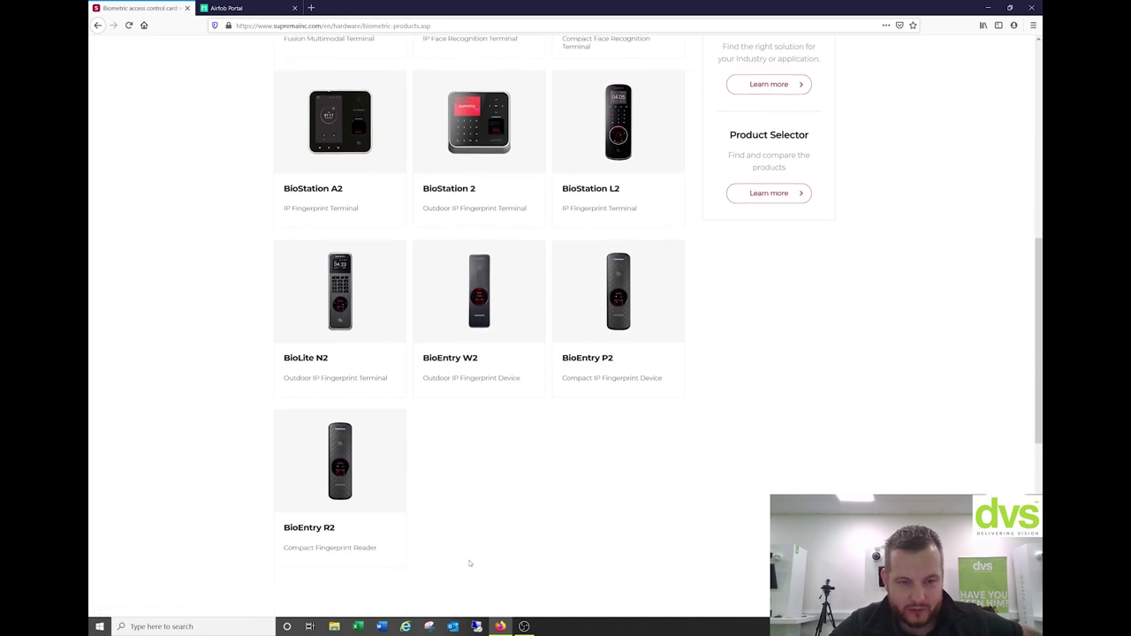
scroll(469, 474, "up", 10)
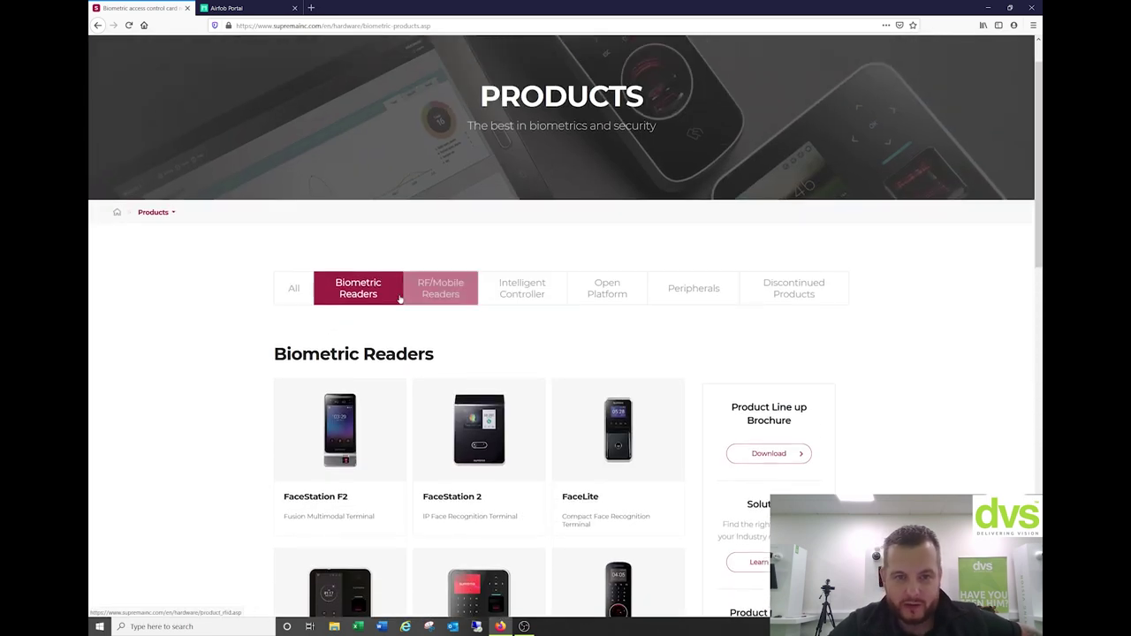
left_click(446, 283)
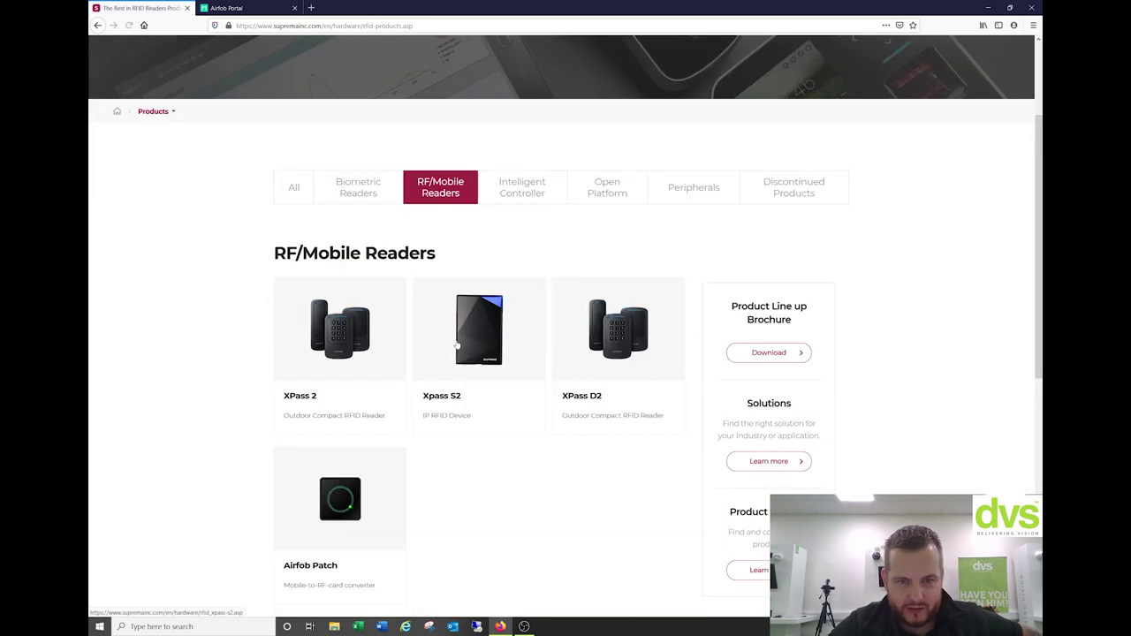
scroll(481, 418, "down", 1)
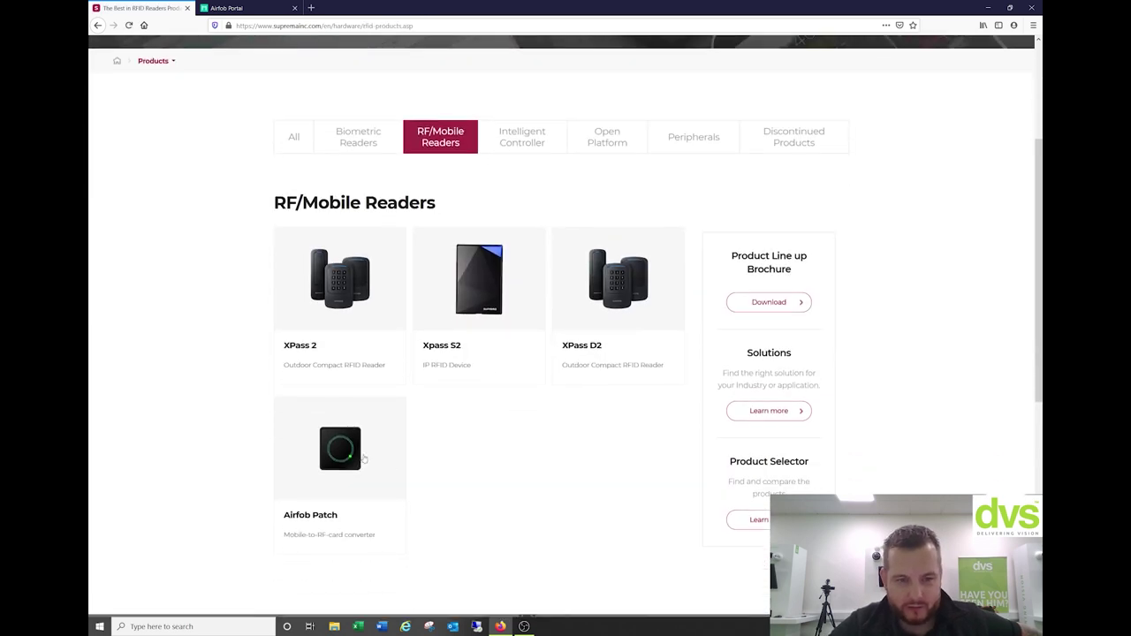